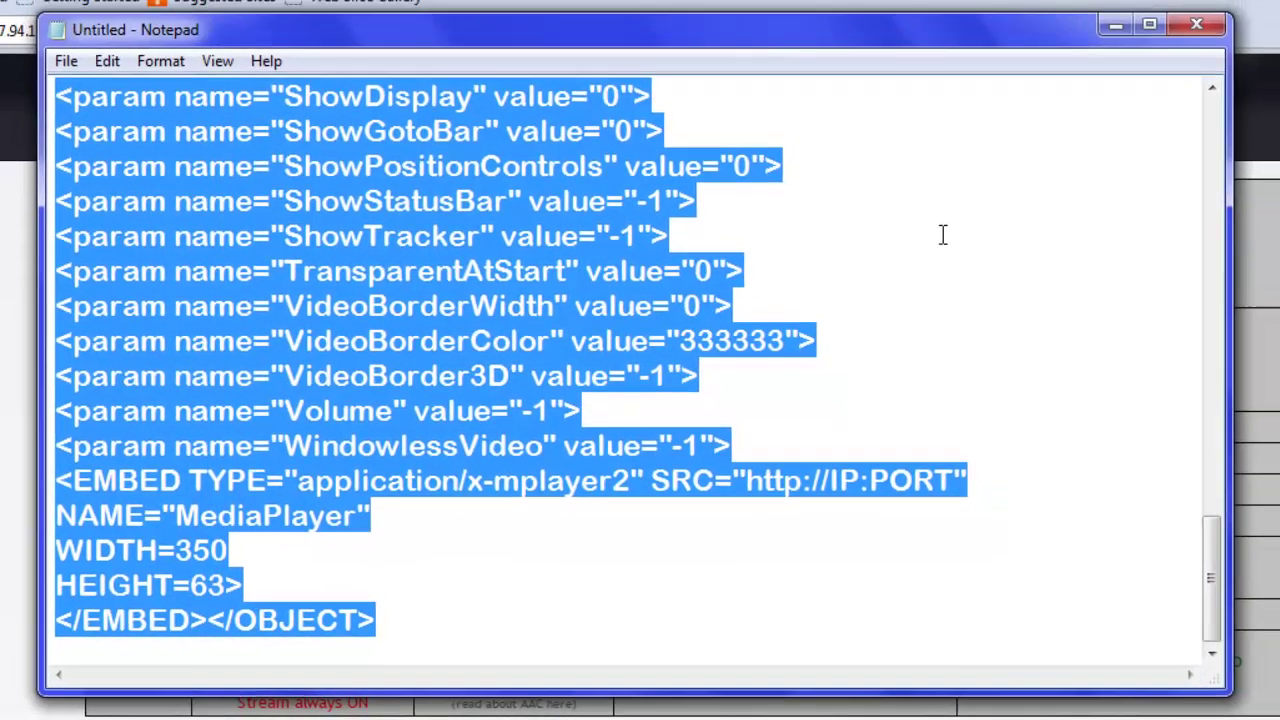
# Review the Windows Media Player embed code in Notepad, then bring up the listen2myradio stream details
pyautogui.click(942, 235)
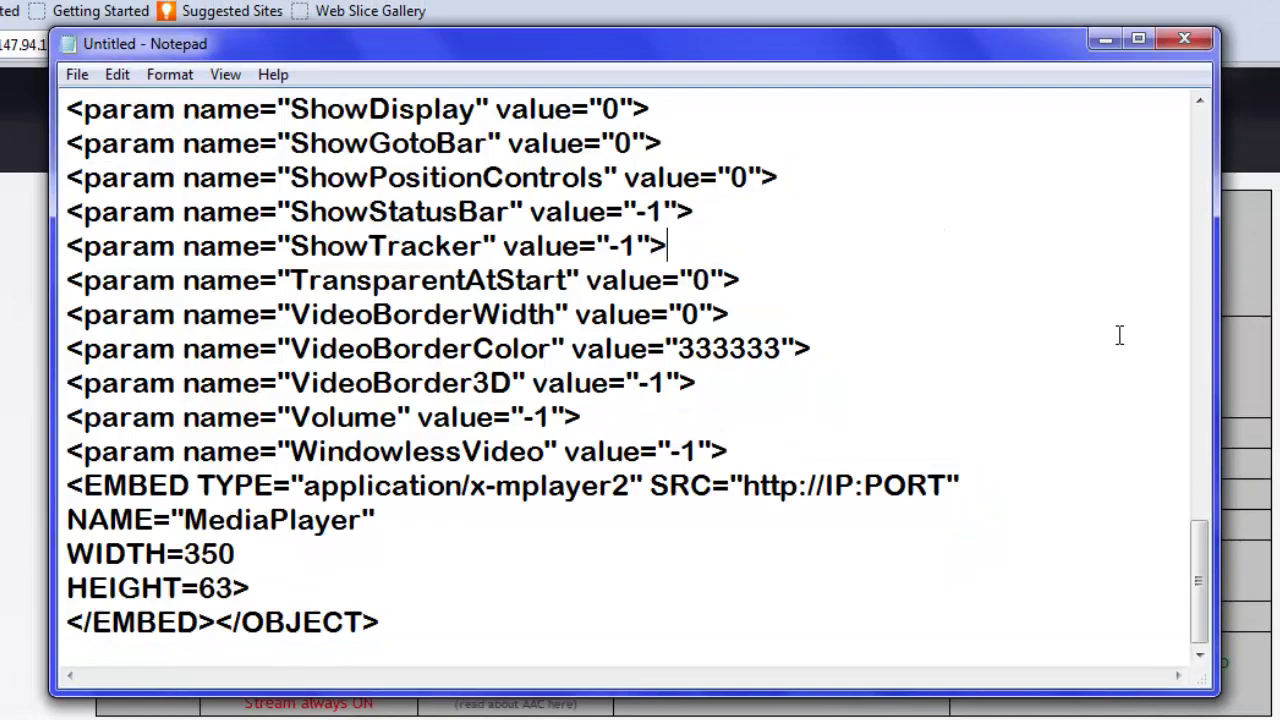
pyautogui.scroll(1, 1205, 395)
pyautogui.scroll(20, 1205, 395)
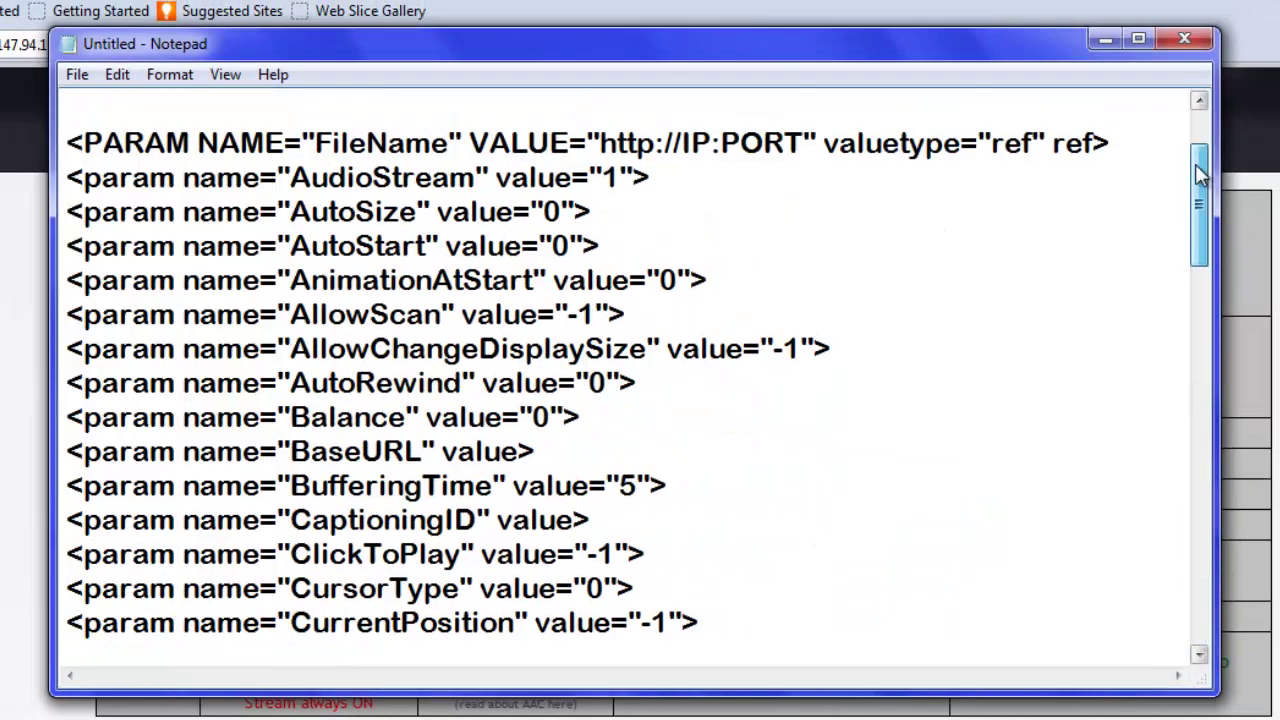
pyautogui.scroll(-18, 1209, 371)
pyautogui.scroll(-5, 1211, 543)
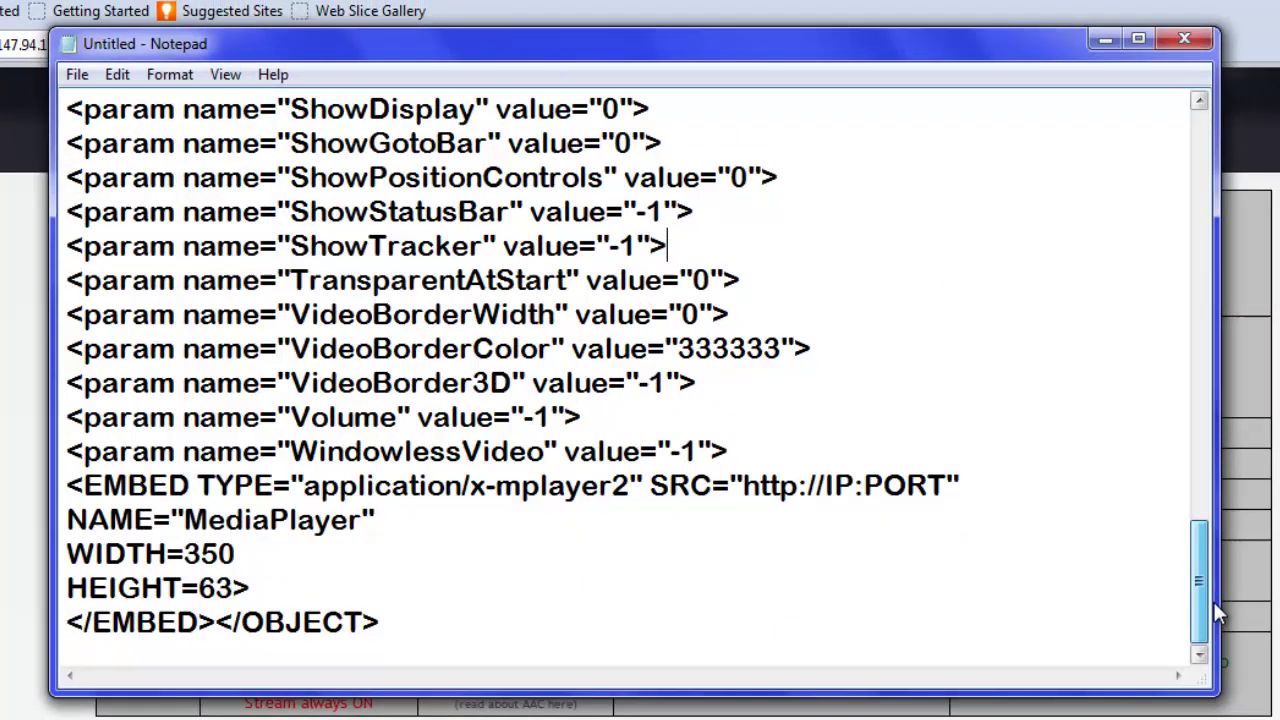
pyautogui.moveTo(1213, 599); pyautogui.dragTo(1183, 132)
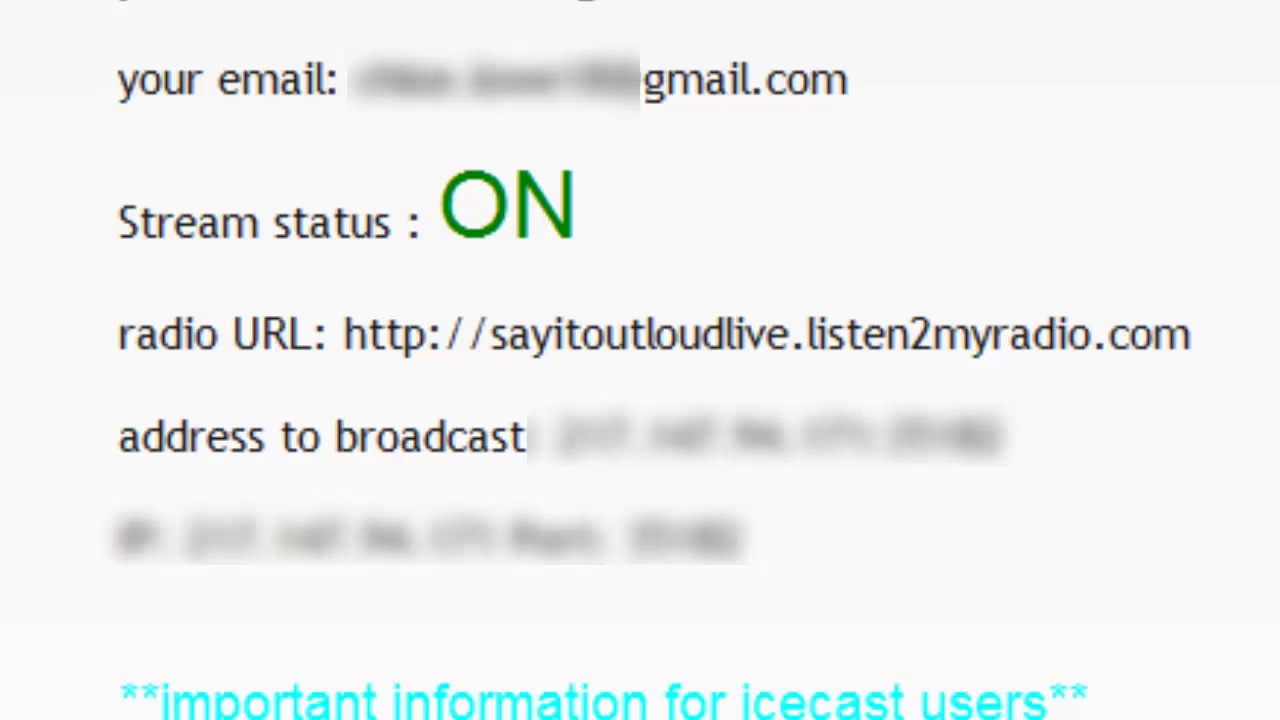
# Drop a Custom HTML element onto the empty Weebly page and return to the Notepad embed code
pyautogui.moveTo(1075, 719)
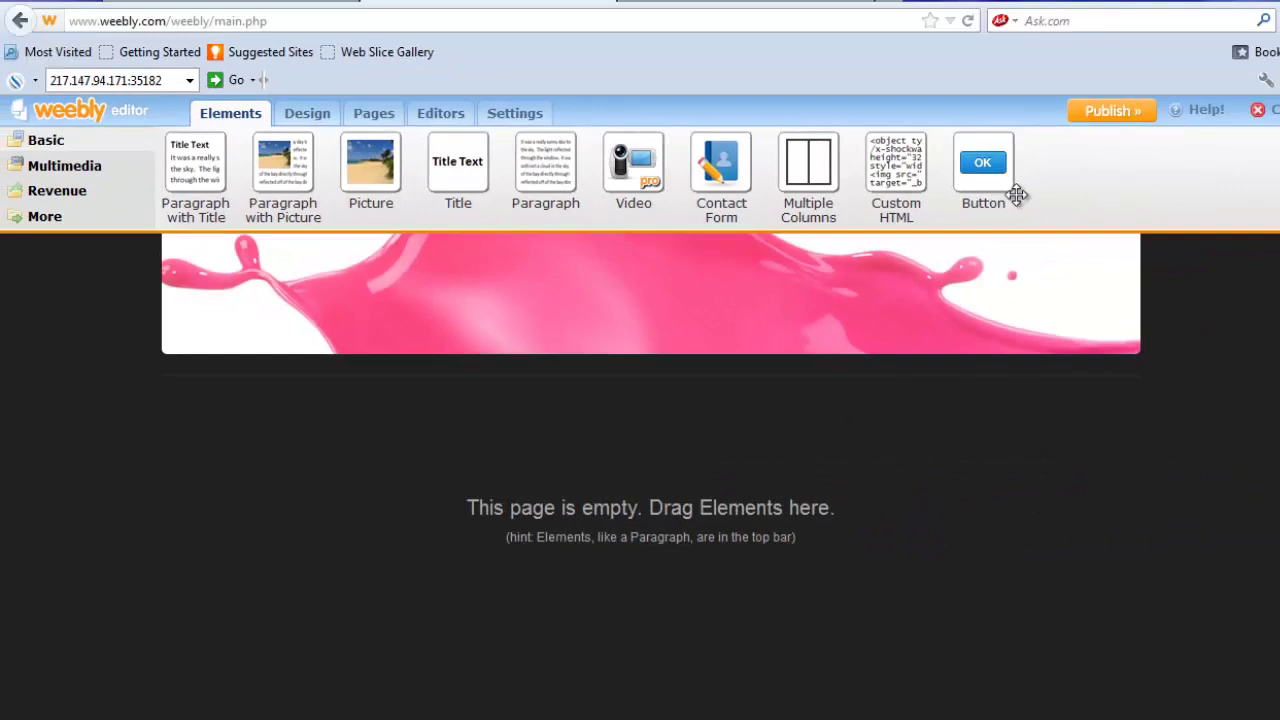
pyautogui.moveTo(893, 162); pyautogui.dragTo(648, 550)
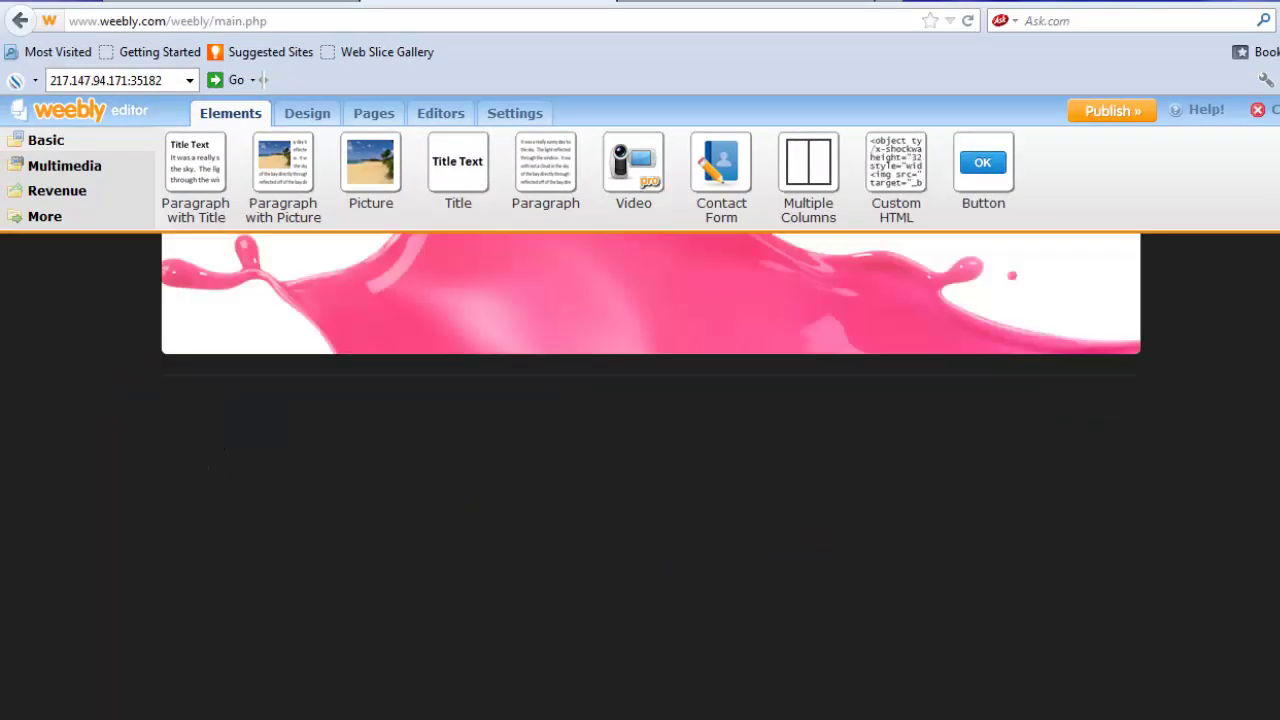
pyautogui.hotkey('alt', 'Tab')
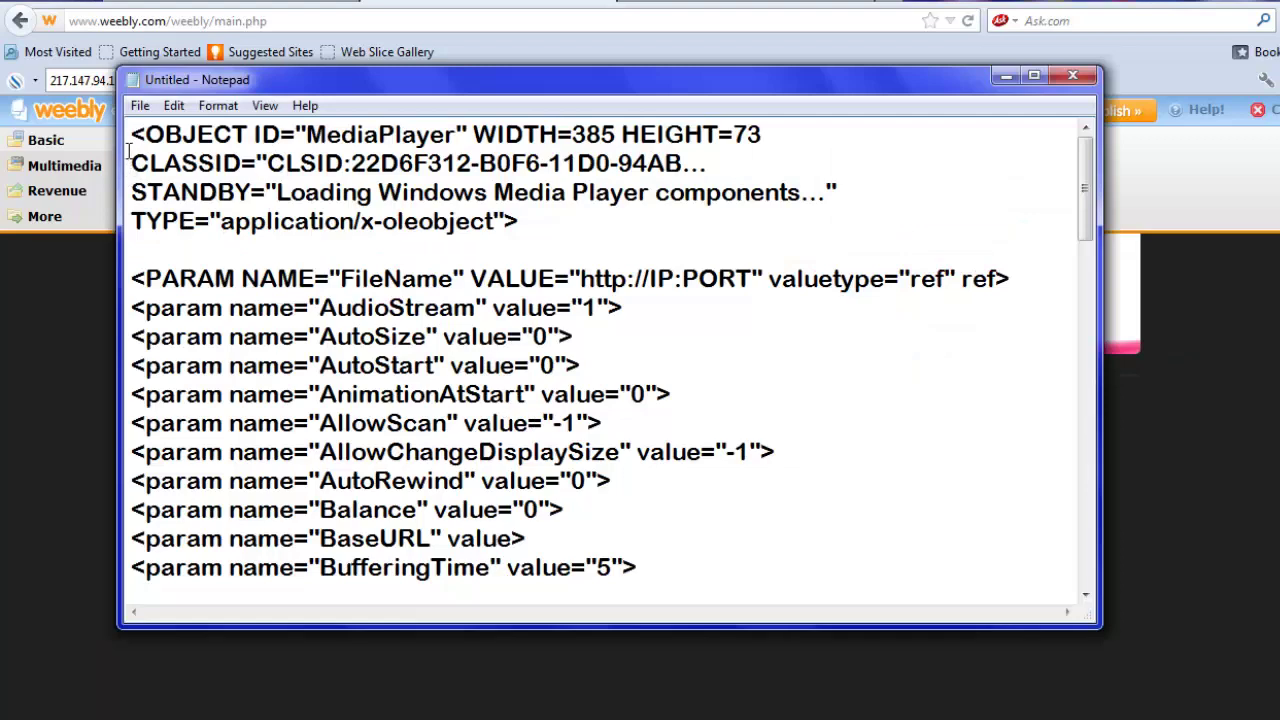
# Locate the two IP:PORT placeholders in the embed code's EMBED and FileName lines
pyautogui.moveTo(131, 134); pyautogui.dragTo(662, 590)
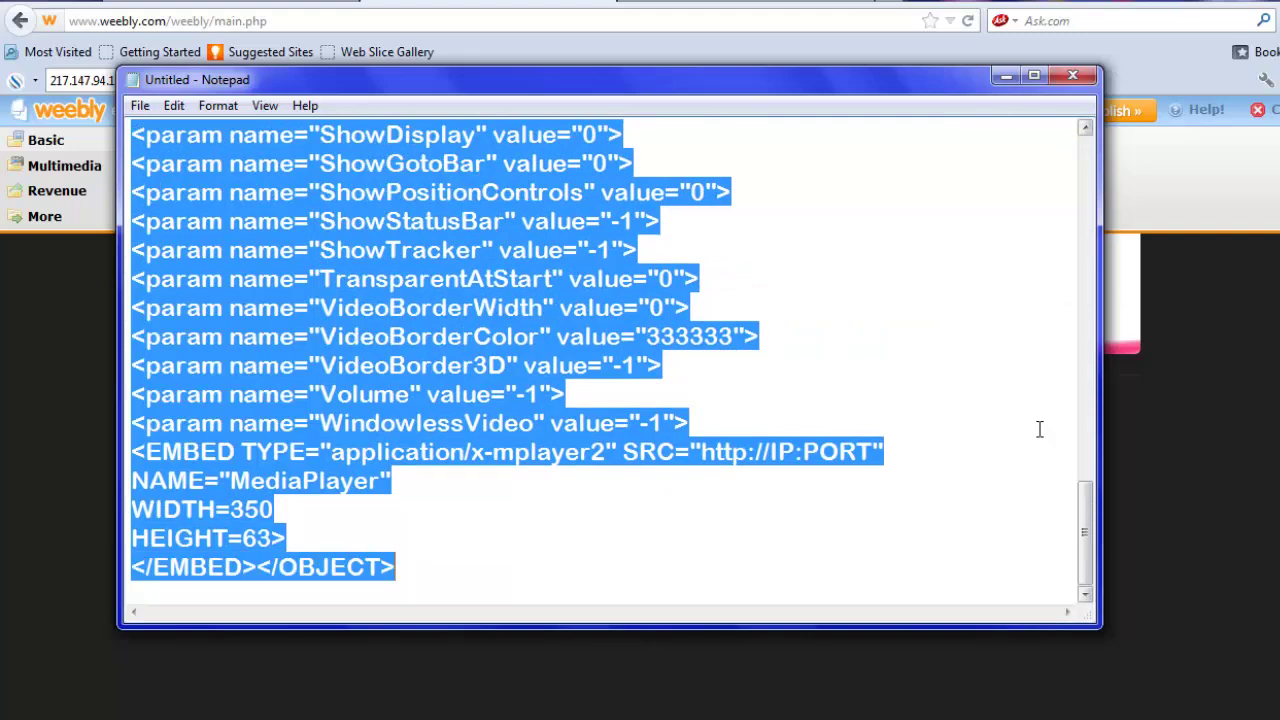
pyautogui.click(962, 457)
pyautogui.moveTo(873, 452); pyautogui.dragTo(770, 453)
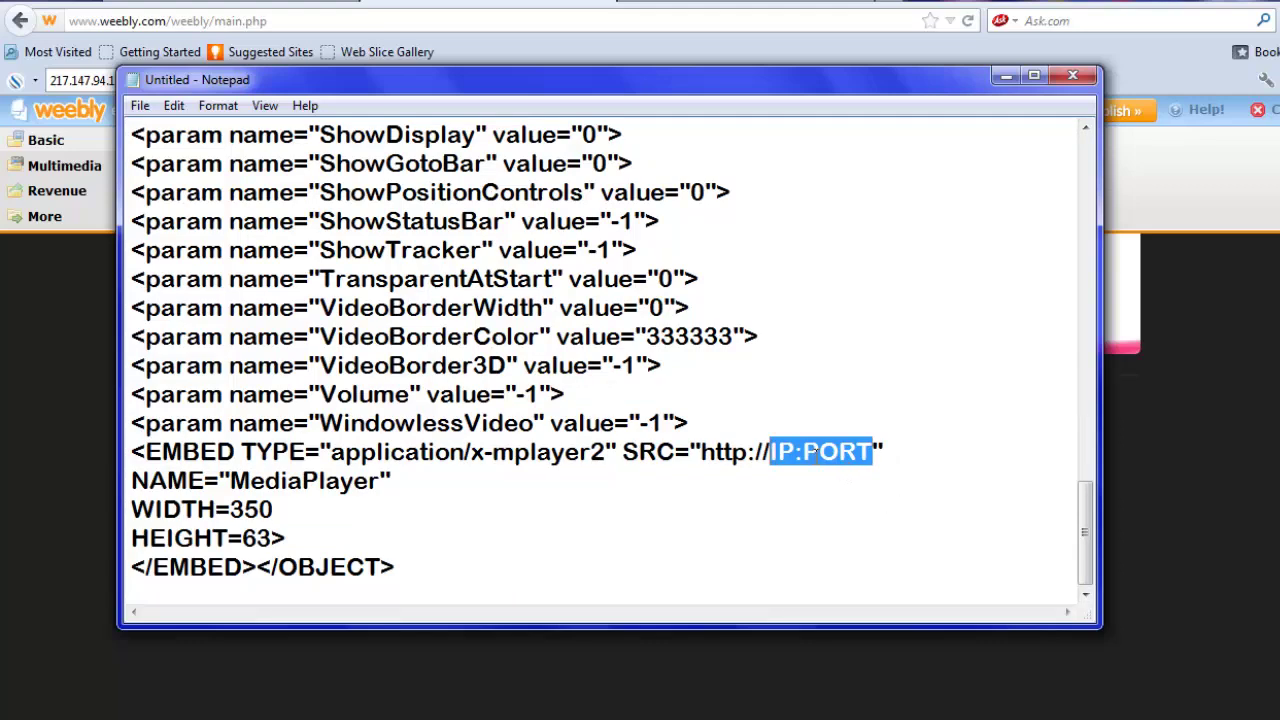
pyautogui.moveTo(1085, 541); pyautogui.dragTo(1074, 225)
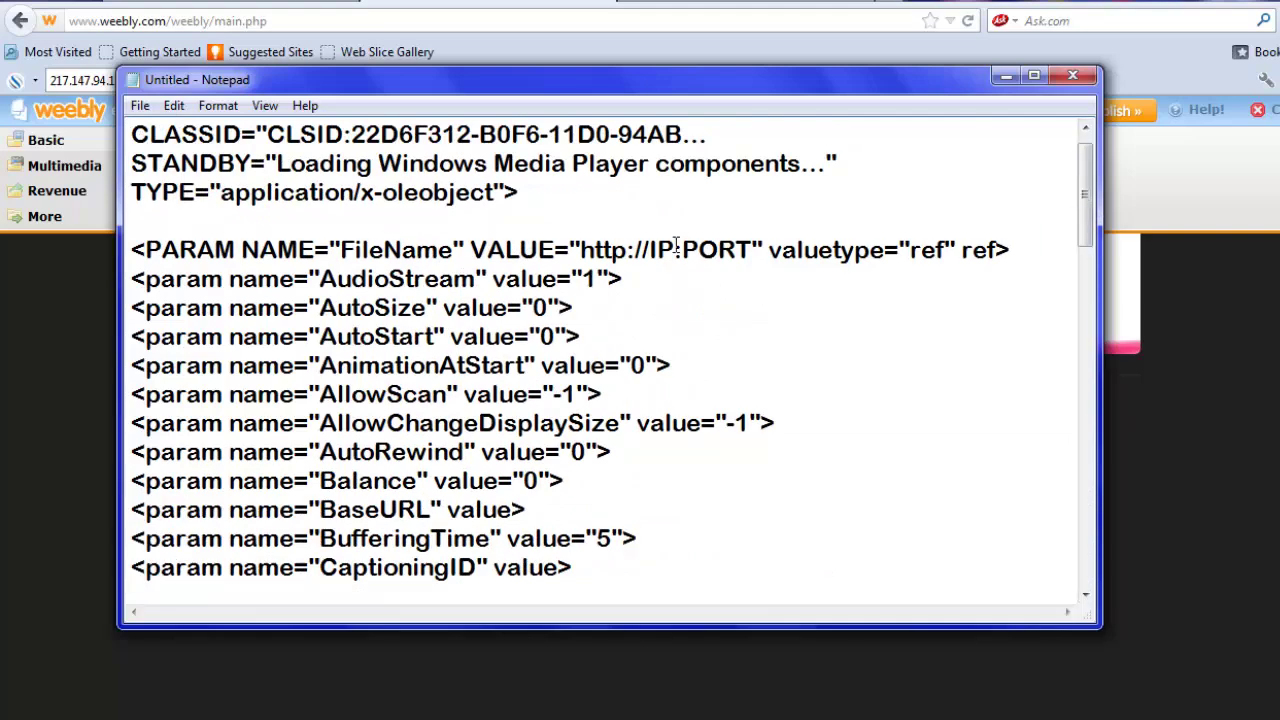
pyautogui.moveTo(650, 249); pyautogui.dragTo(752, 249)
pyautogui.moveTo(1087, 196); pyautogui.dragTo(1077, 577)
pyautogui.hotkey('alt', 'Tab')
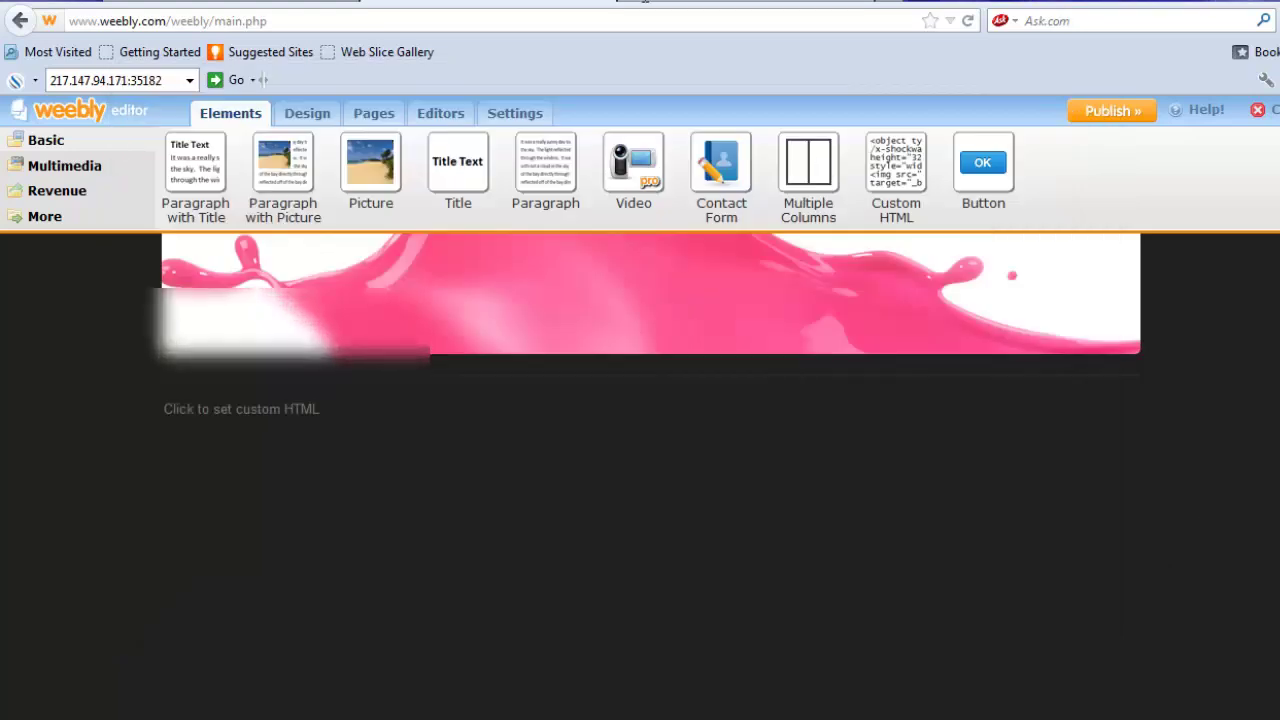
pyautogui.hotkey('ctrl', 'Tab')
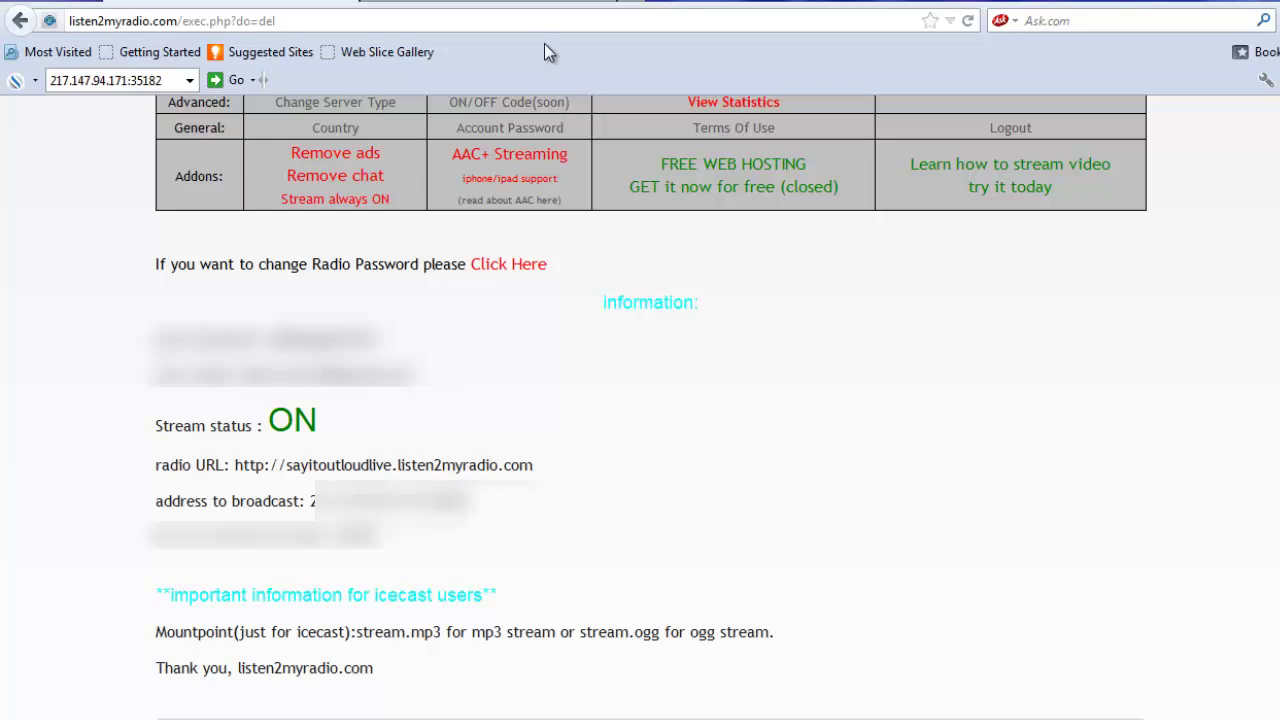
pyautogui.click(532, 6)
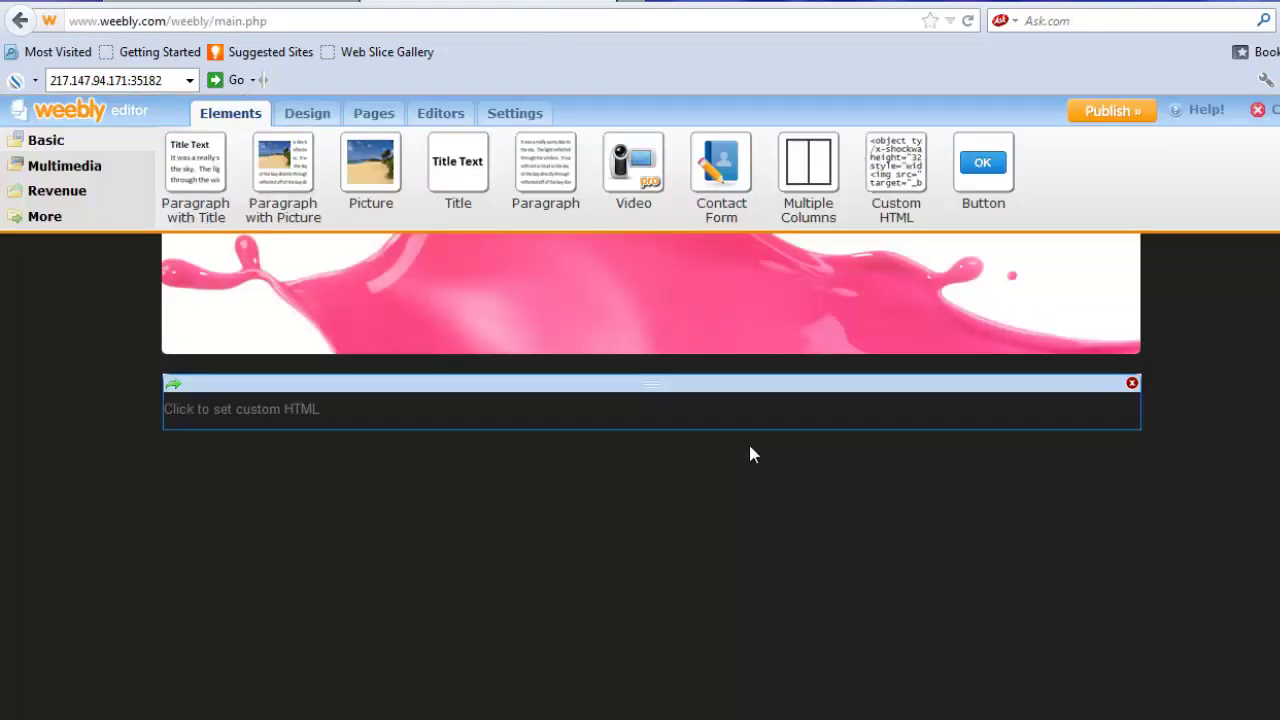
# Replace the Custom HTML block's placeholder text with the pasted Windows Media Player embed code
pyautogui.click(671, 405)
pyautogui.press('BackSpace')
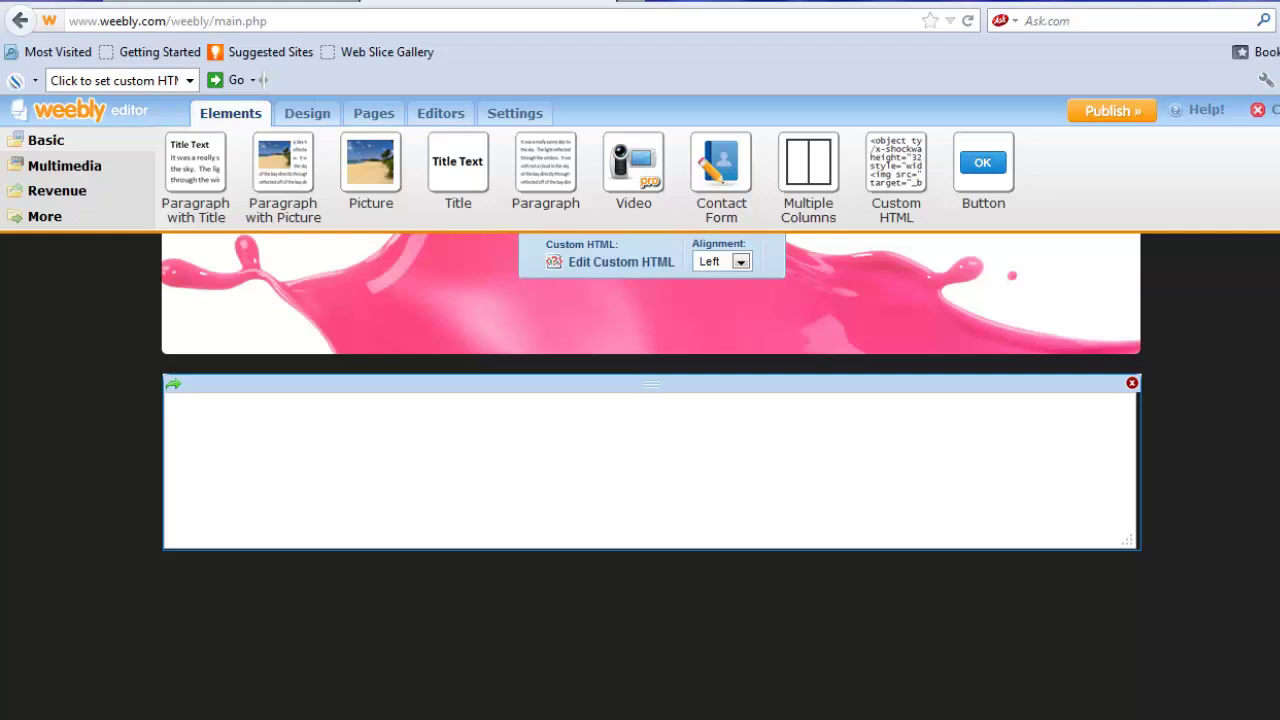
pyautogui.moveTo(665, 719)
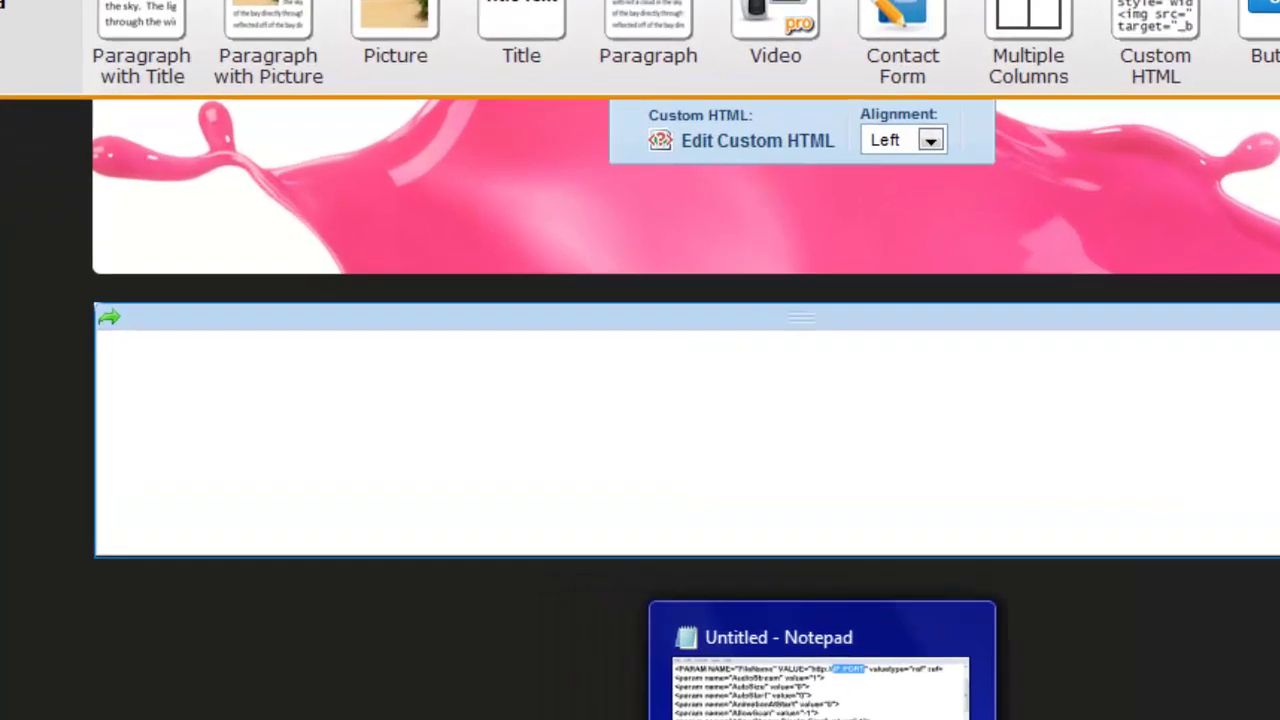
pyautogui.hotkey('ctrl', 'v')
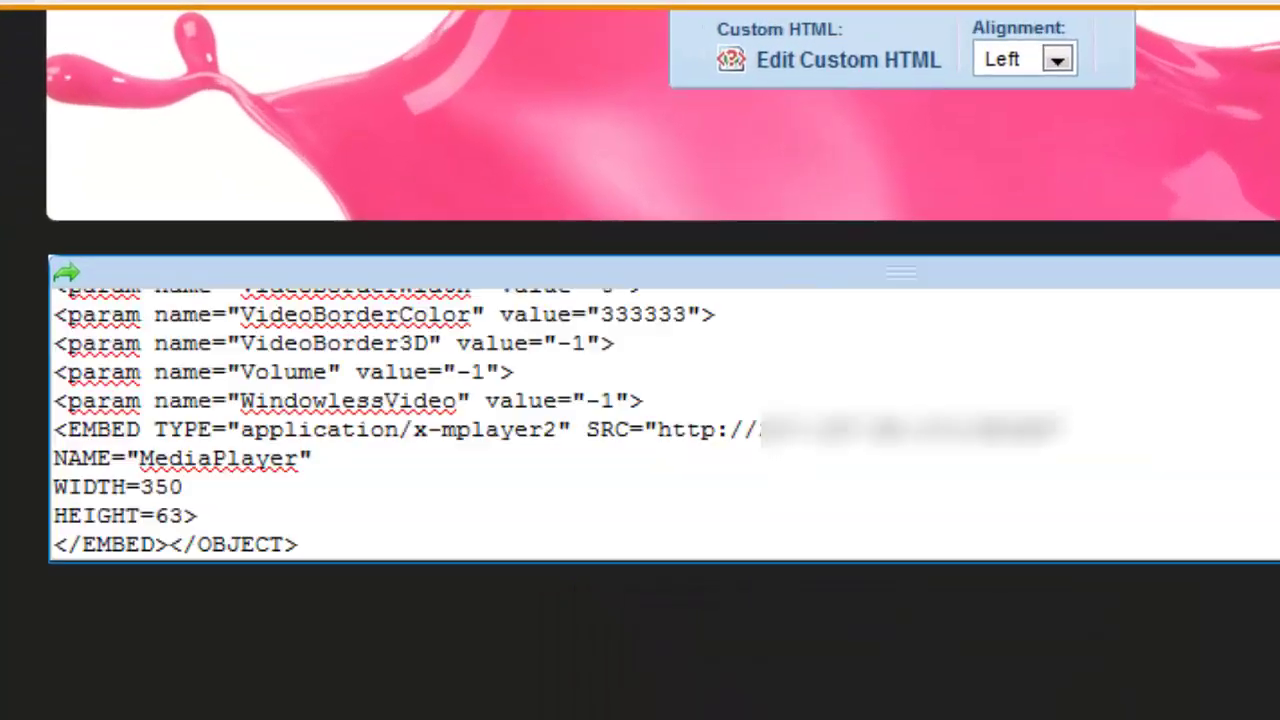
pyautogui.click(525, 645)
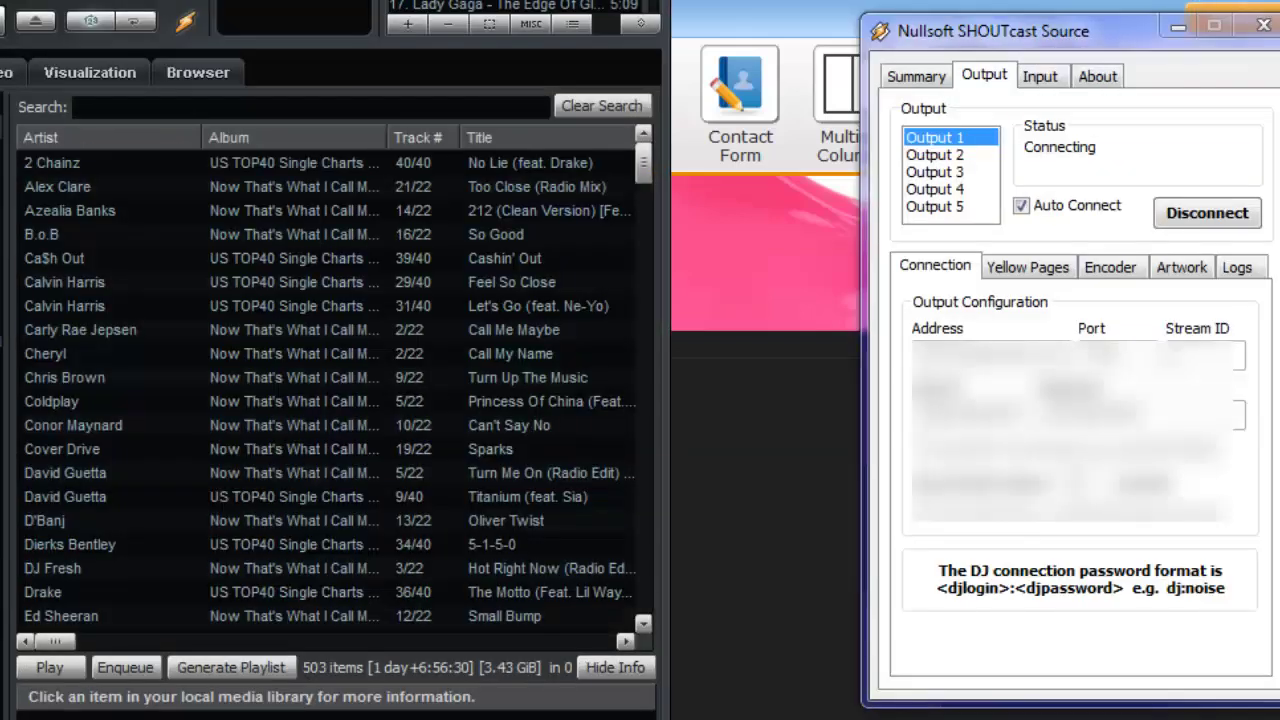
# Confirm SHOUTcast Output 2 is sending data, then return to the Weebly page's playing player
pyautogui.click(939, 154)
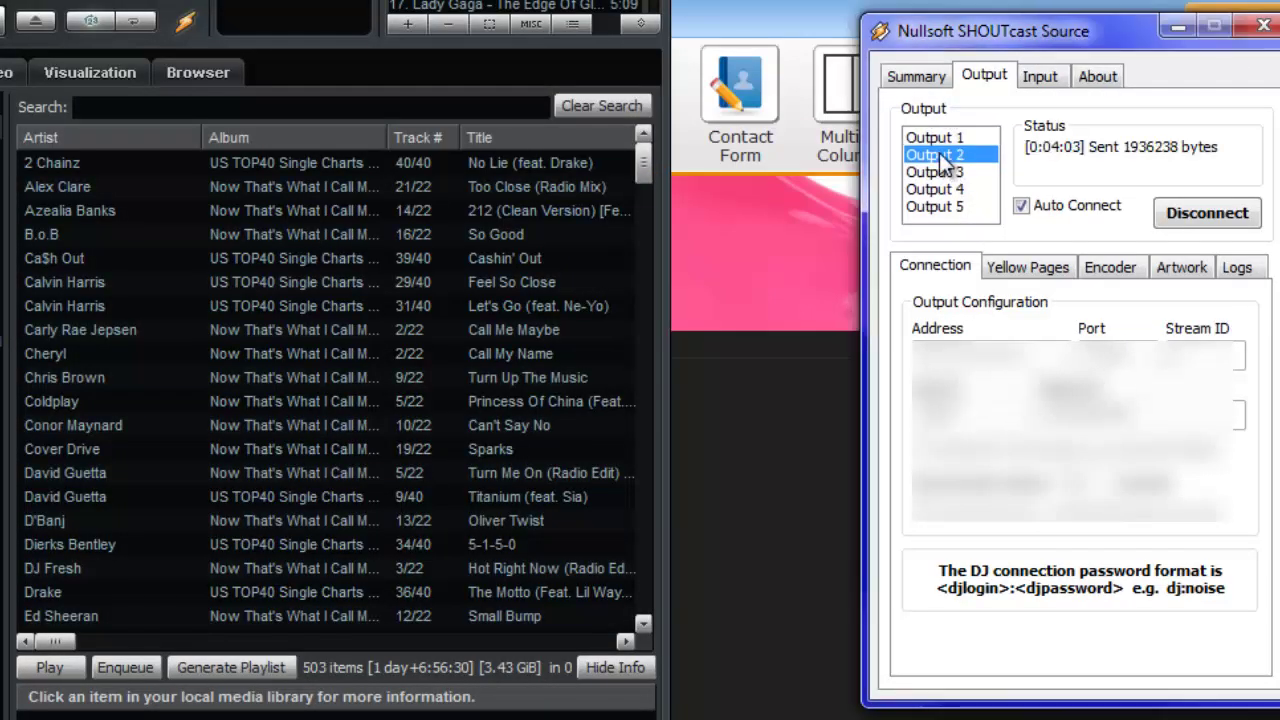
pyautogui.click(785, 600)
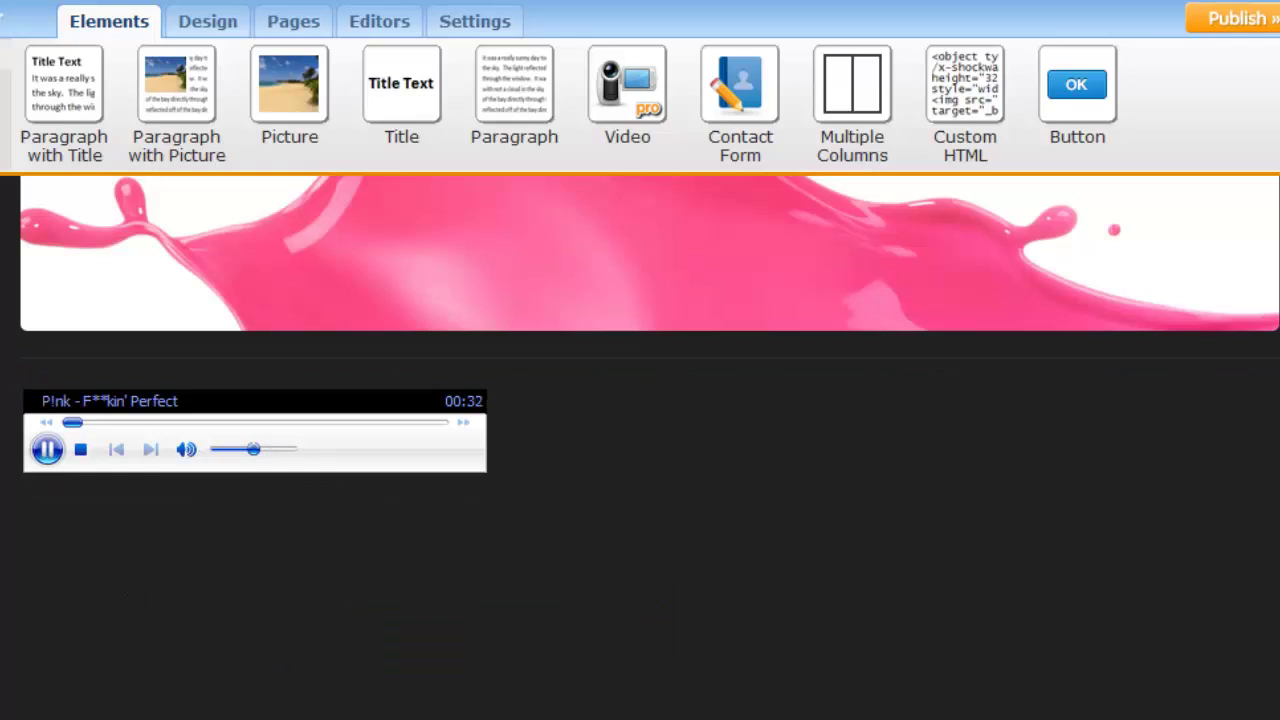
# Scroll the Radio Station page to review the player below the EasyTuts4You header and pink banner
pyautogui.scroll(3, 650, 435)
pyautogui.scroll(-2, 650, 435)
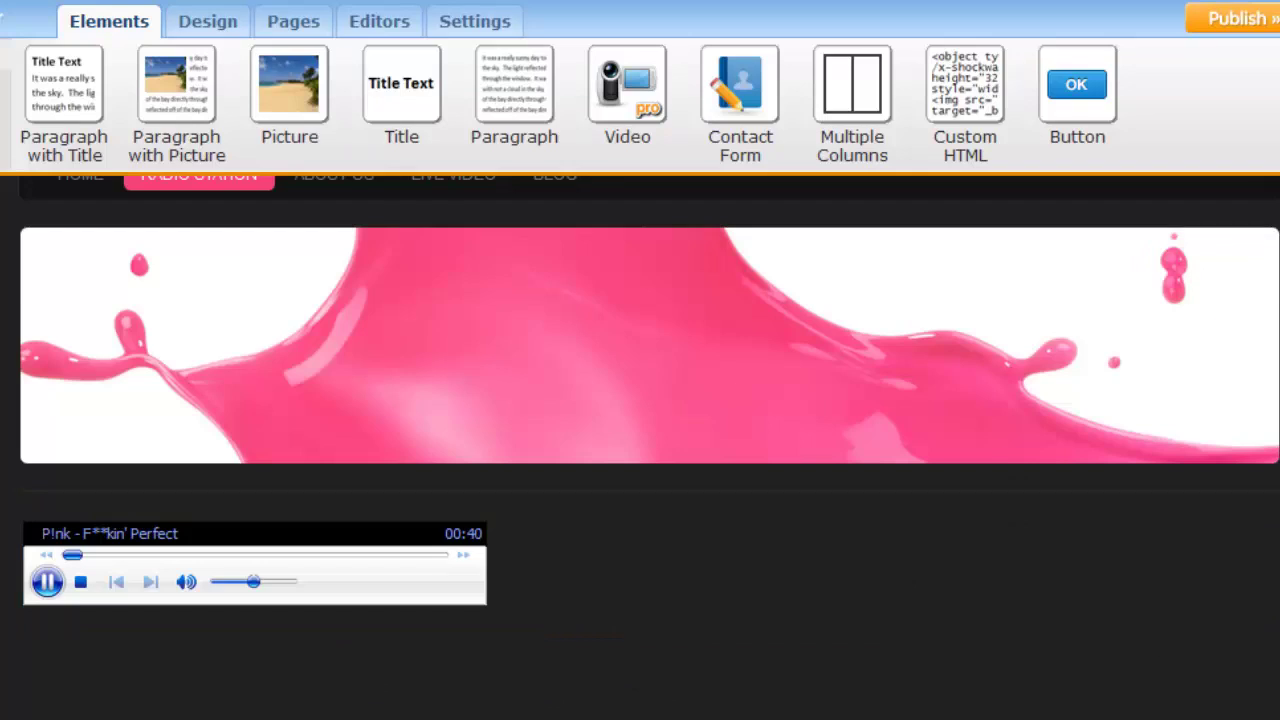
pyautogui.scroll(2, 650, 400)
pyautogui.scroll(-3, 650, 400)
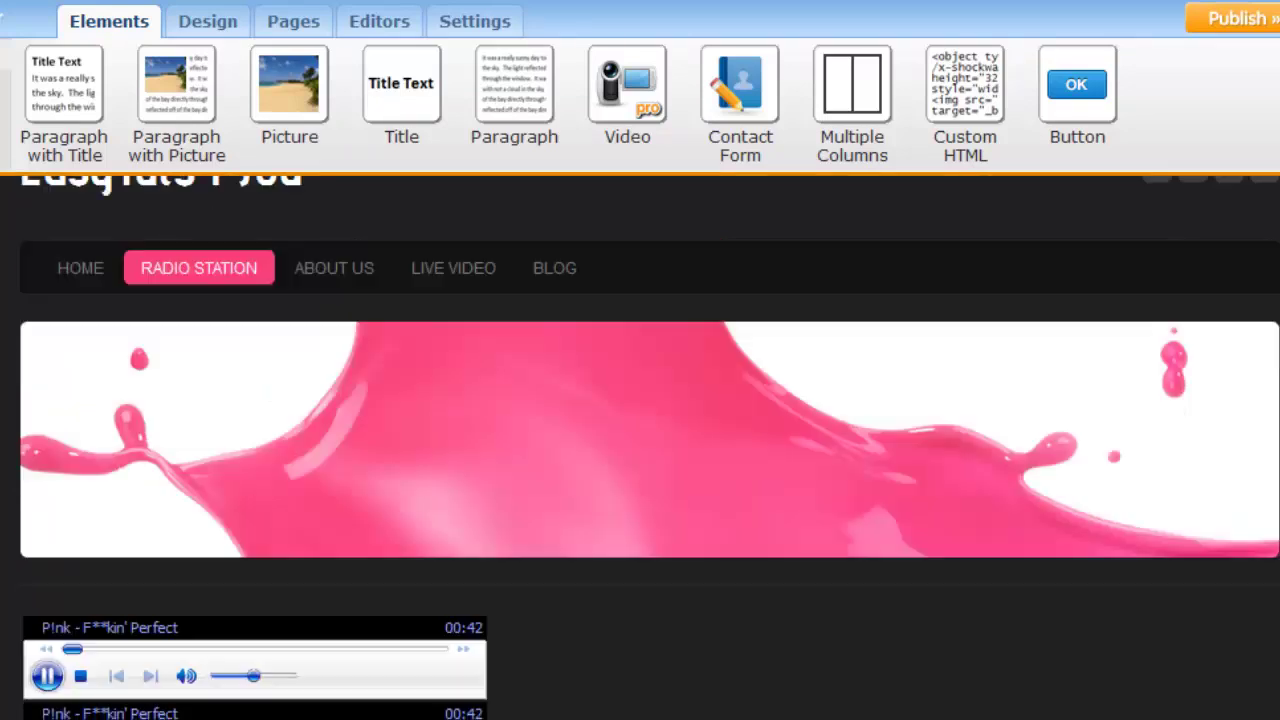
pyautogui.scroll(2, 650, 450)
pyautogui.scroll(-1, 650, 450)
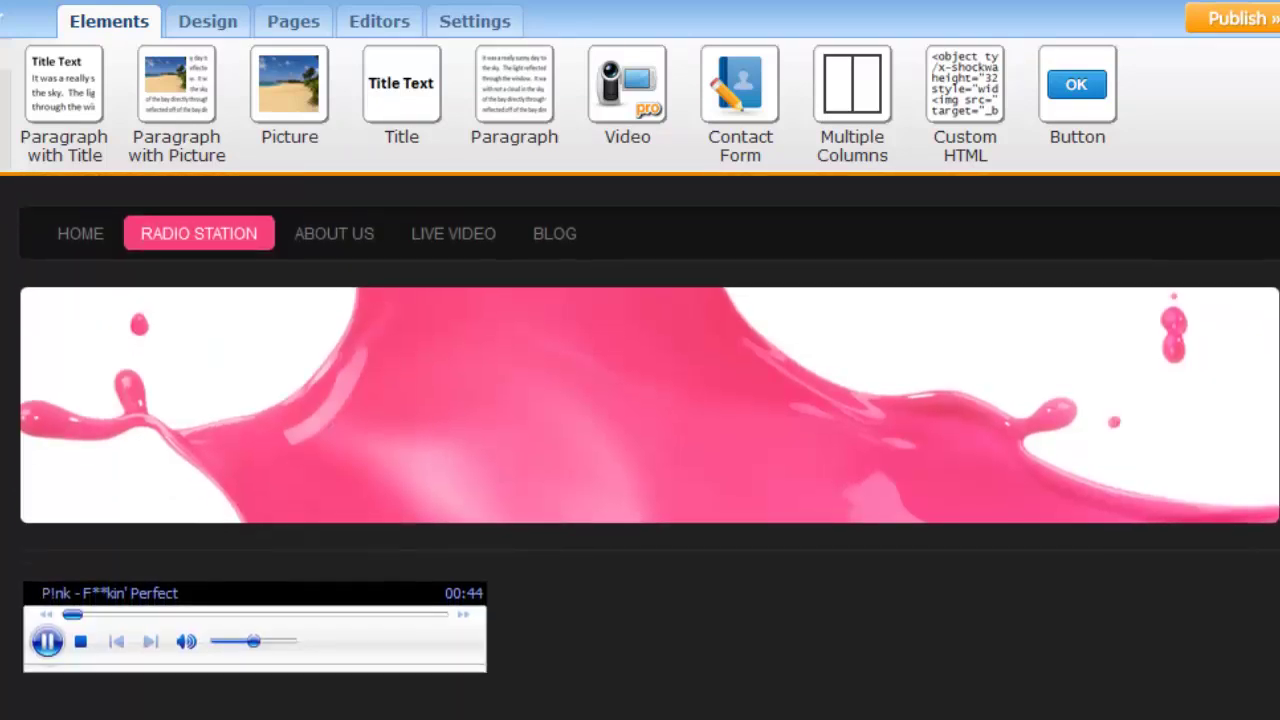
pyautogui.scroll(1, 650, 450)
pyautogui.scroll(-1, 650, 450)
pyautogui.scroll(1, 650, 450)
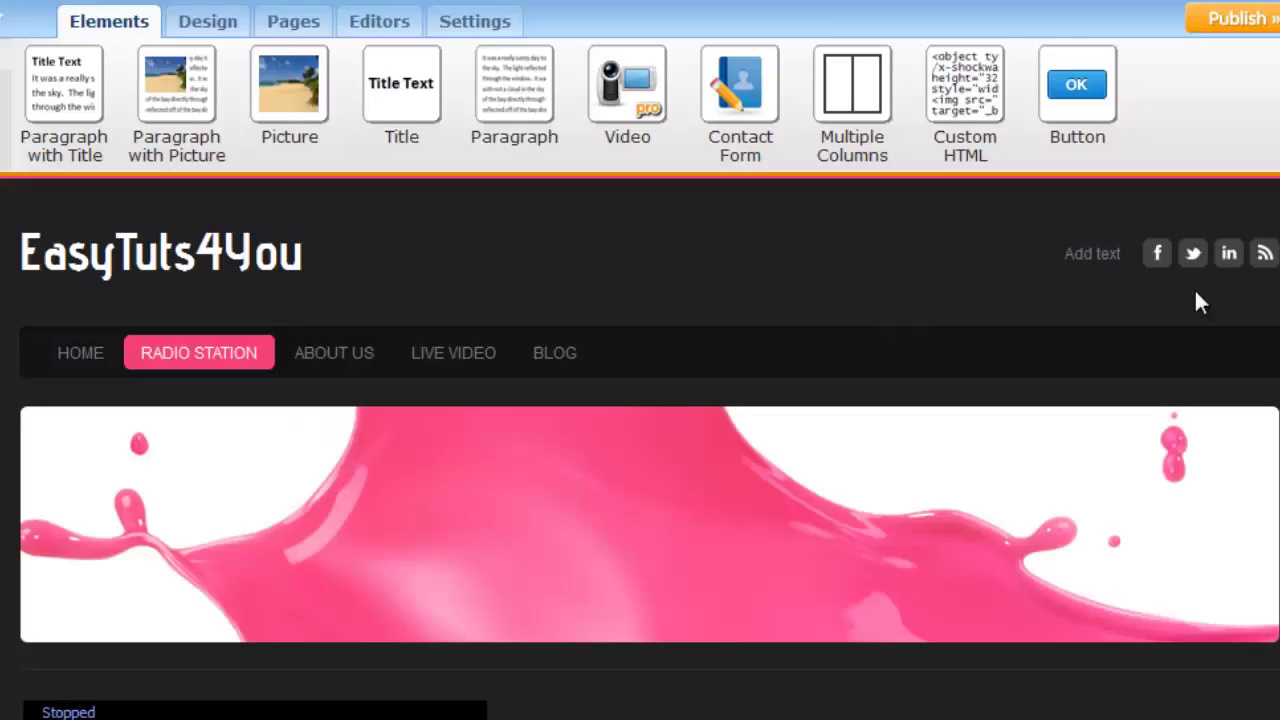
pyautogui.scroll(-1, 640, 450)
pyautogui.scroll(-3, 640, 450)
pyautogui.scroll(4, 640, 450)
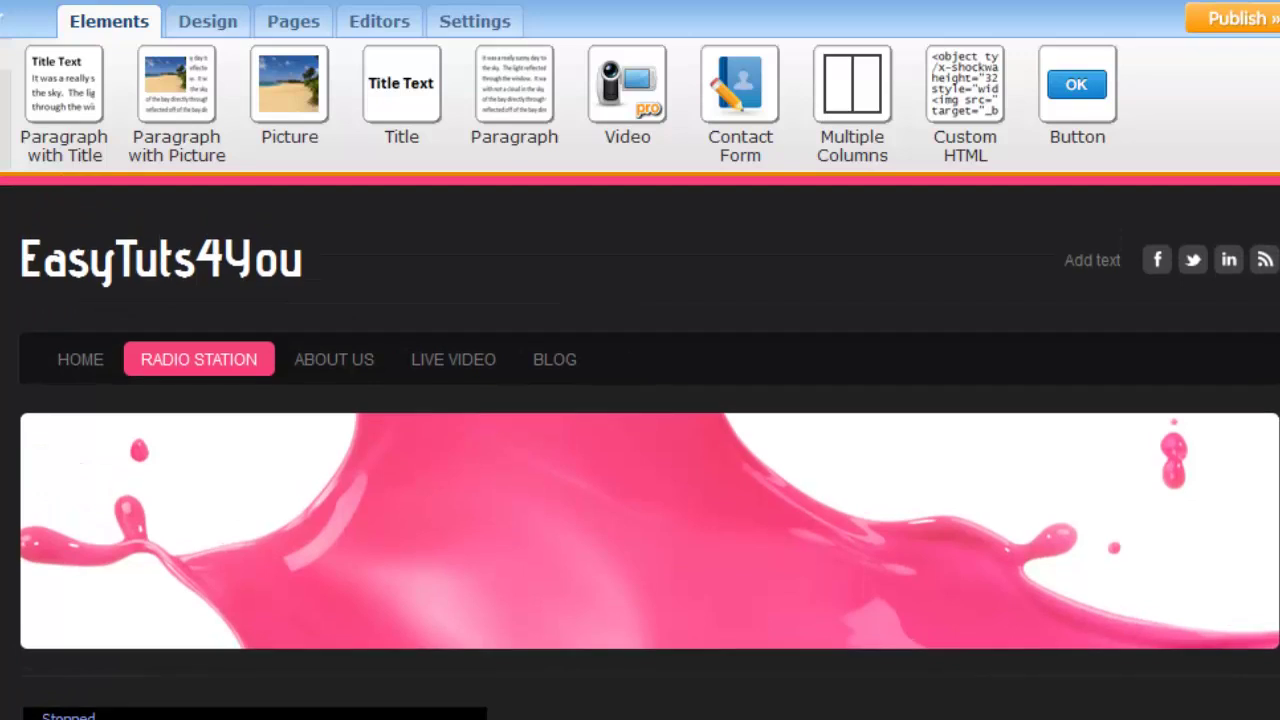
pyautogui.scroll(-1, 640, 450)
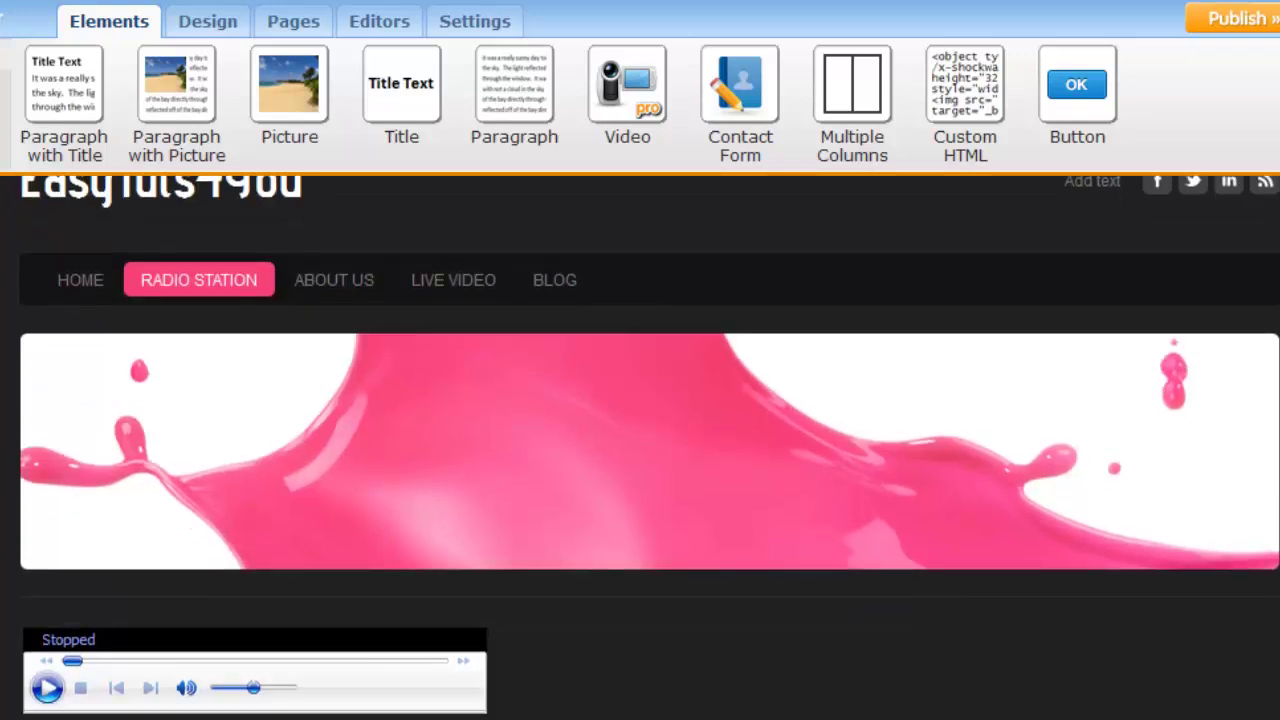
pyautogui.scroll(1, 640, 450)
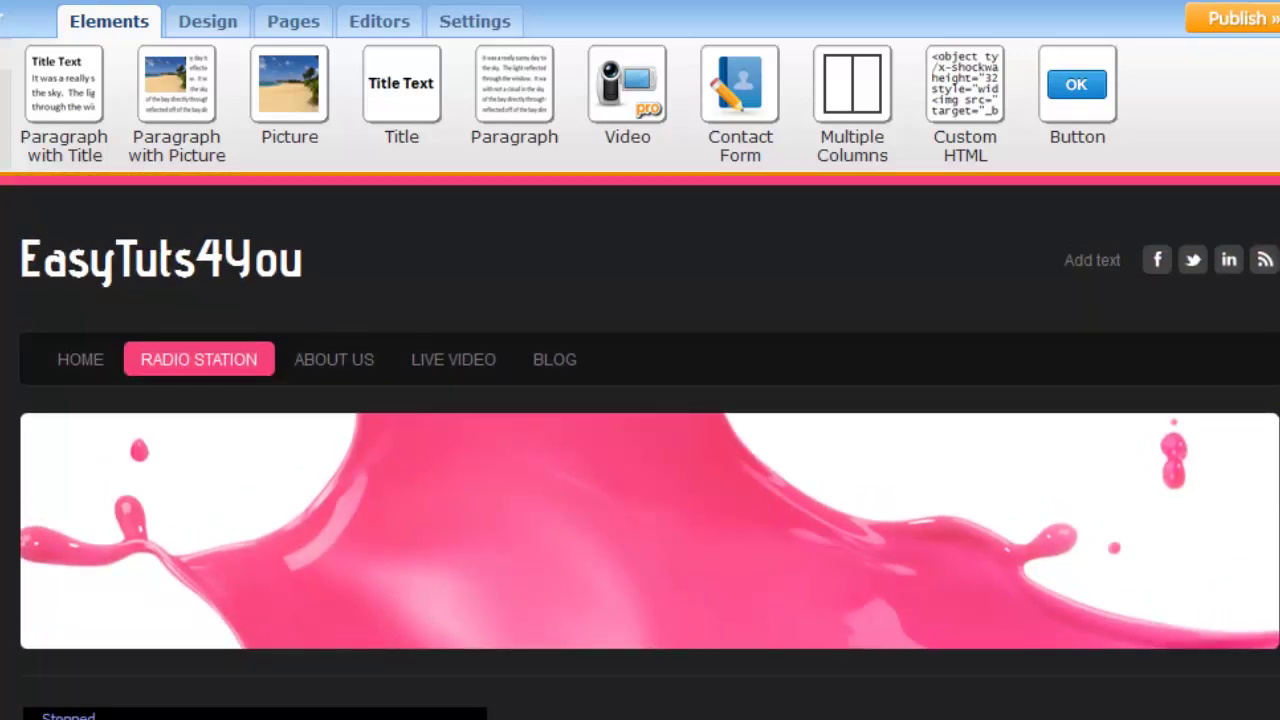
pyautogui.scroll(-5, 640, 450)
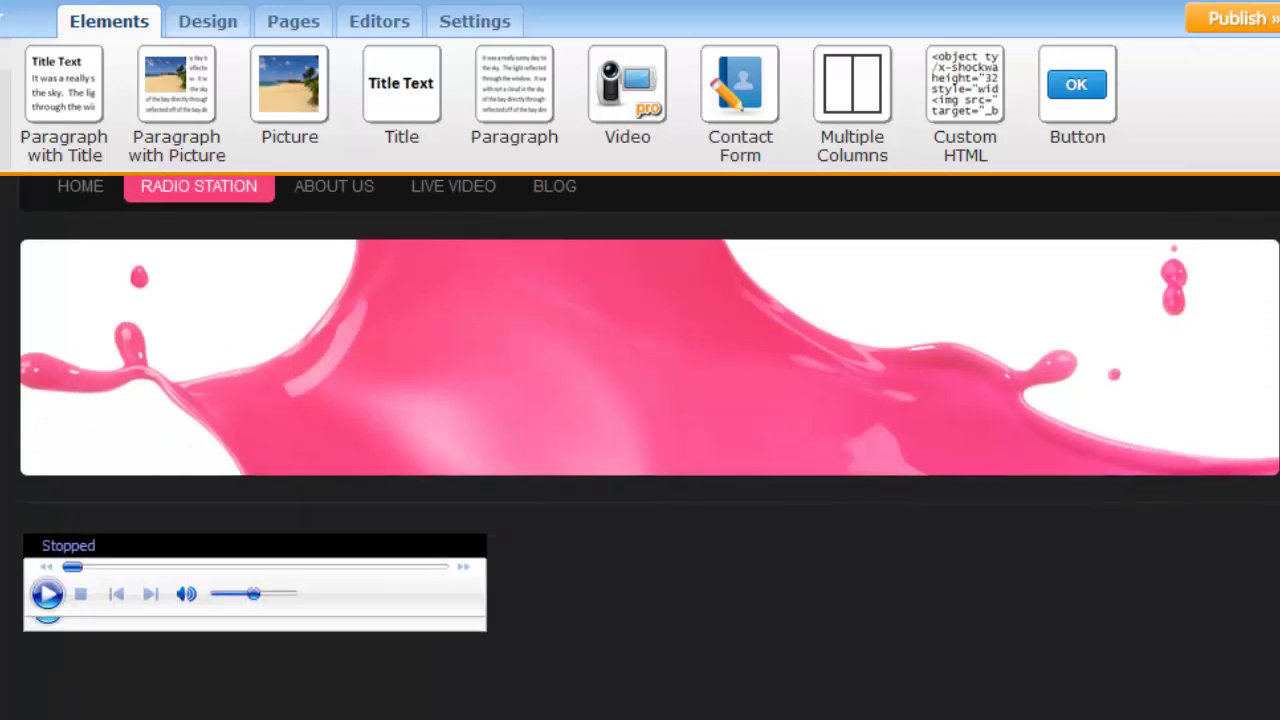
pyautogui.scroll(5, 640, 450)
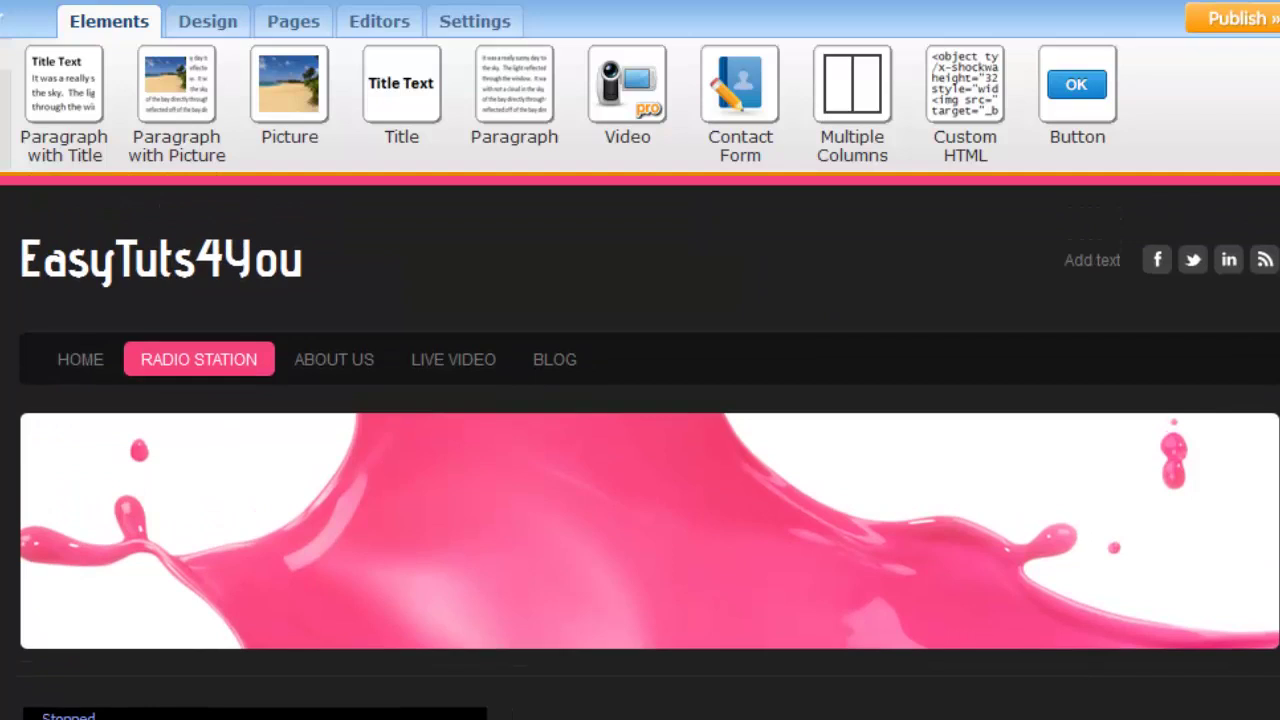
pyautogui.scroll(-2, 946, 429)
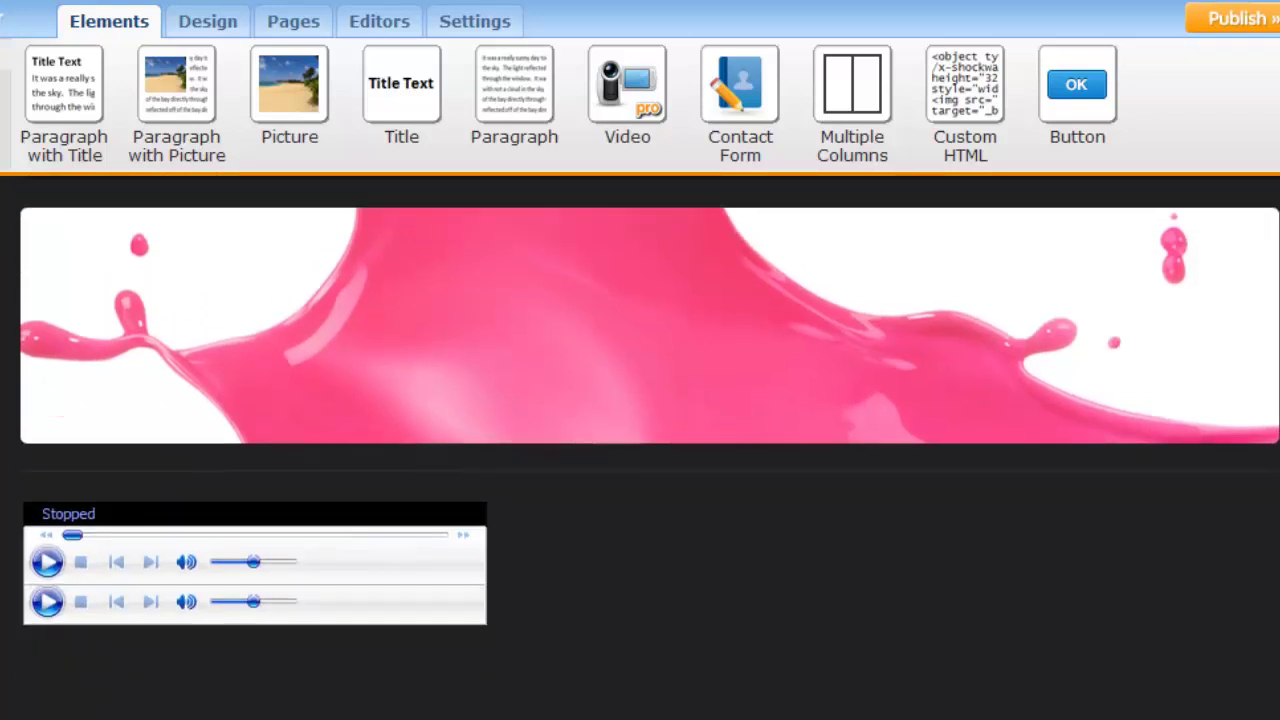